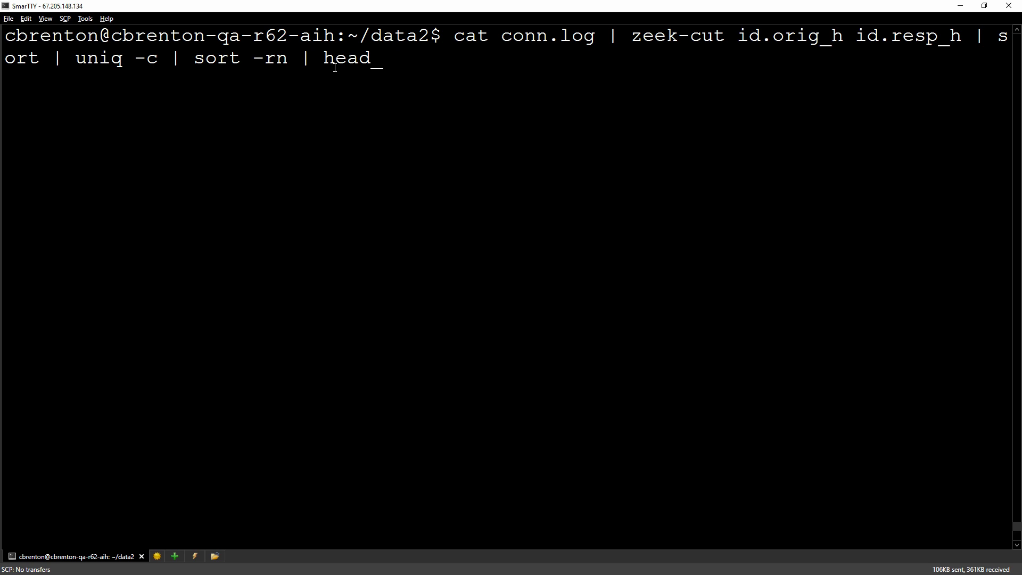
Step: Run the IP-pair count pipeline and highlight the top pair's 574 connections
{"action": "key", "text": "Return"}
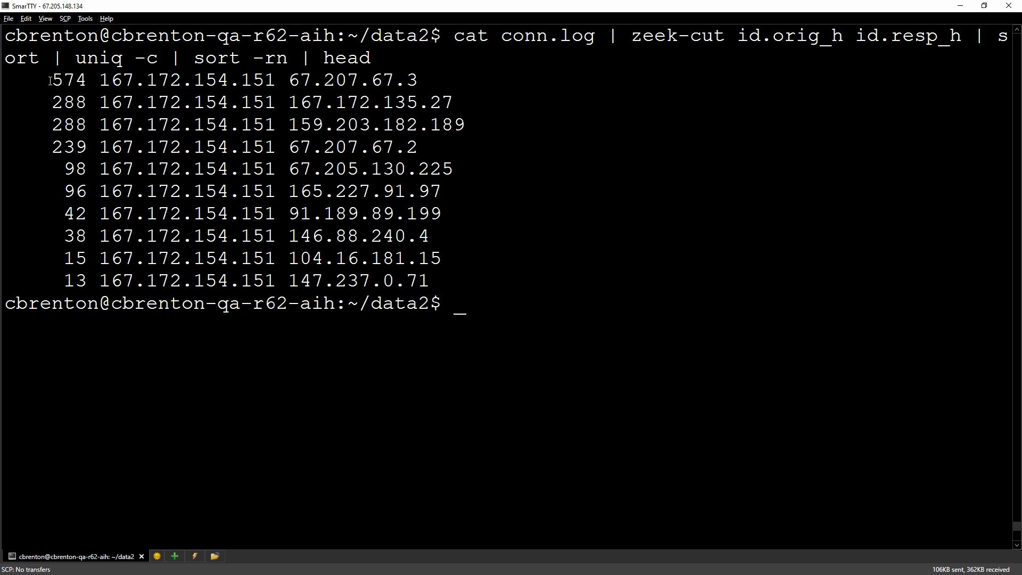
{"action": "left_click_drag", "start_coordinate": [49, 81], "coordinate": [83, 80]}
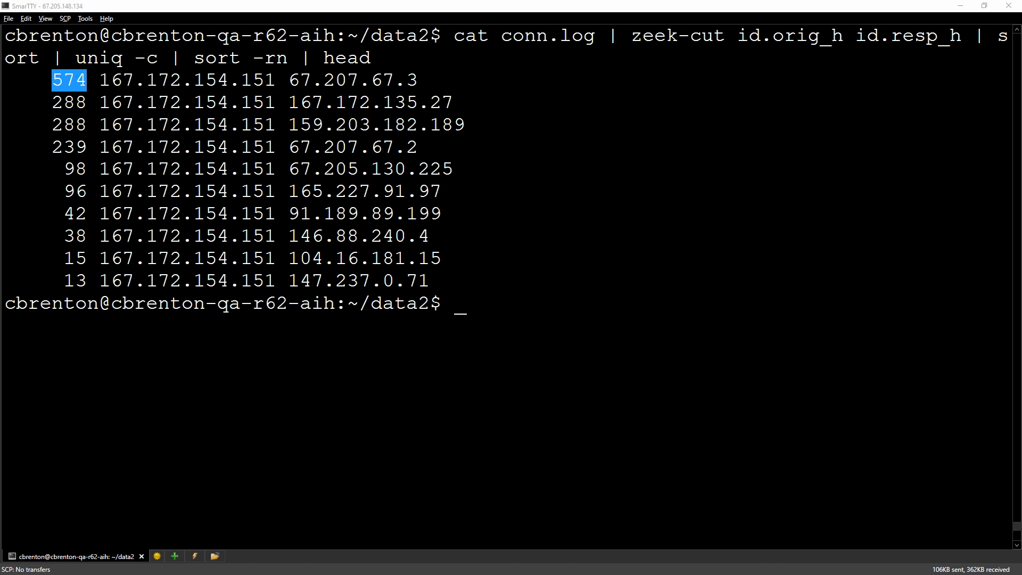
Step: Paste and run the beacon-data command for 167.172.154.151 and 67.207.67.3
{"action": "left_click", "coordinate": [494, 303]}
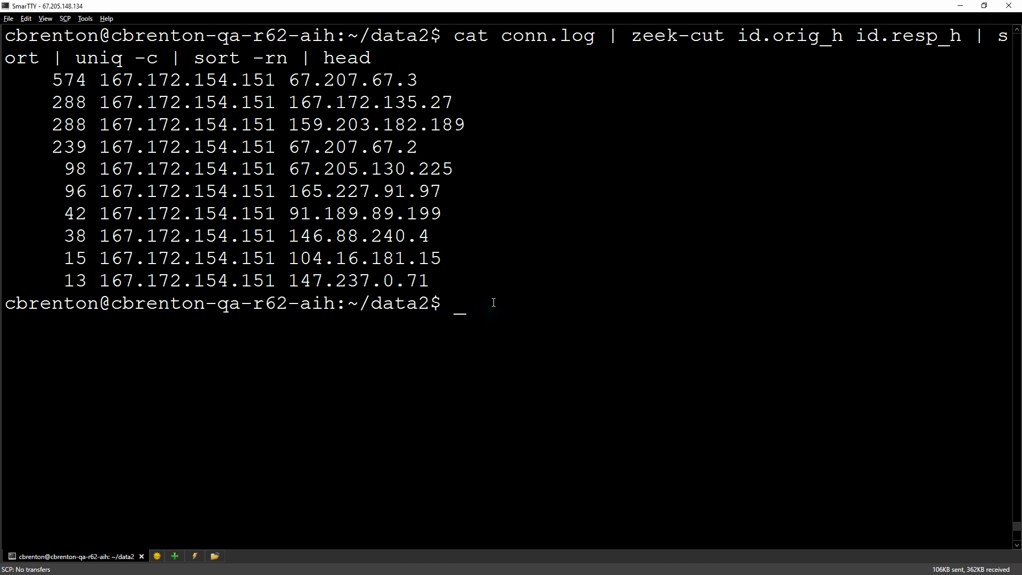
{"action": "right_click", "coordinate": [493, 303]}
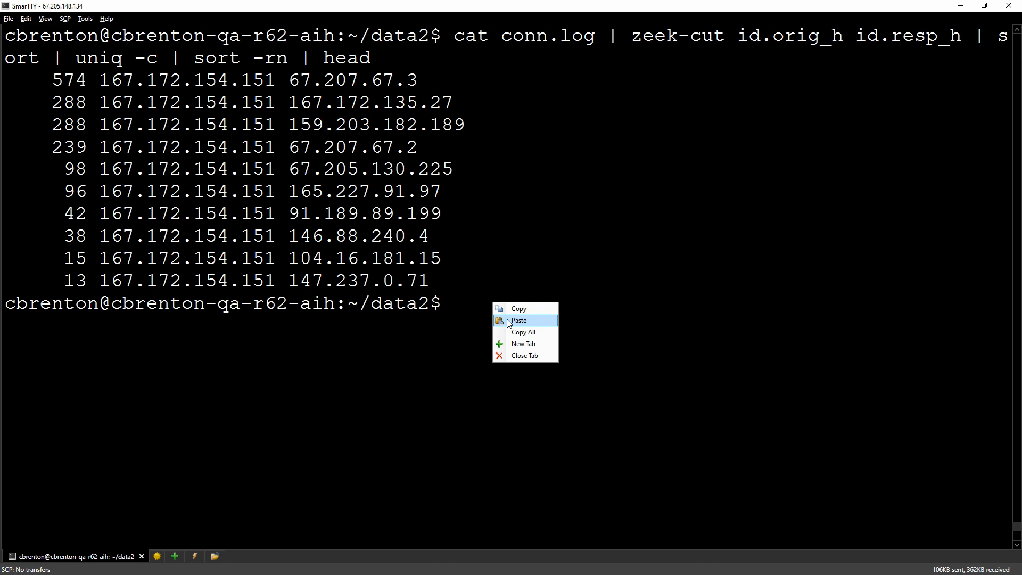
{"action": "left_click", "coordinate": [508, 319]}
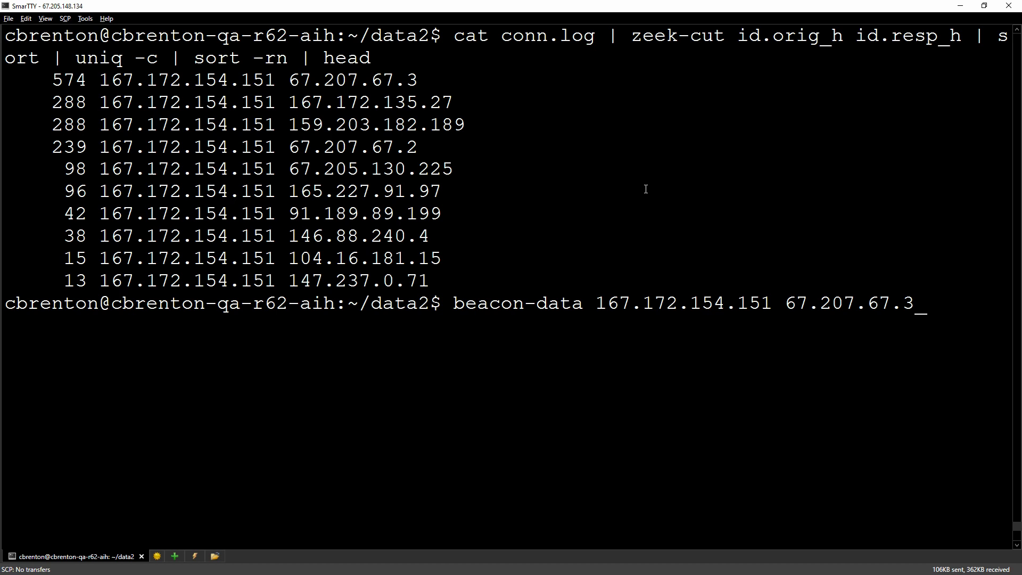
{"action": "key", "text": "Return"}
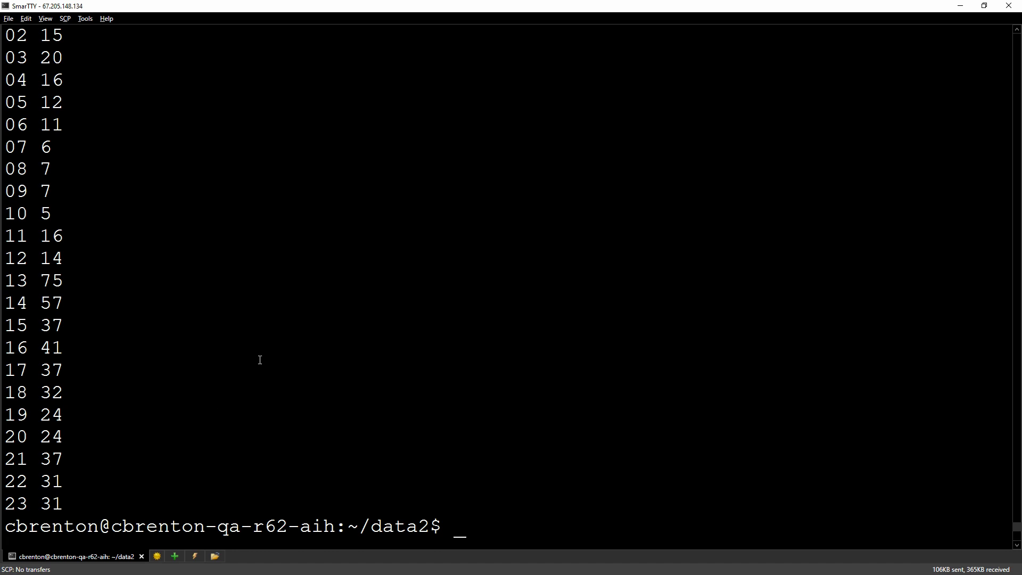
Step: Rerun the pair list, run beacon-data for 165.227.91.97, and highlight the 5 and 3 counts
{"action": "key", "text": "Up"}
{"action": "key", "text": "Up"}
{"action": "key", "text": "Return"}
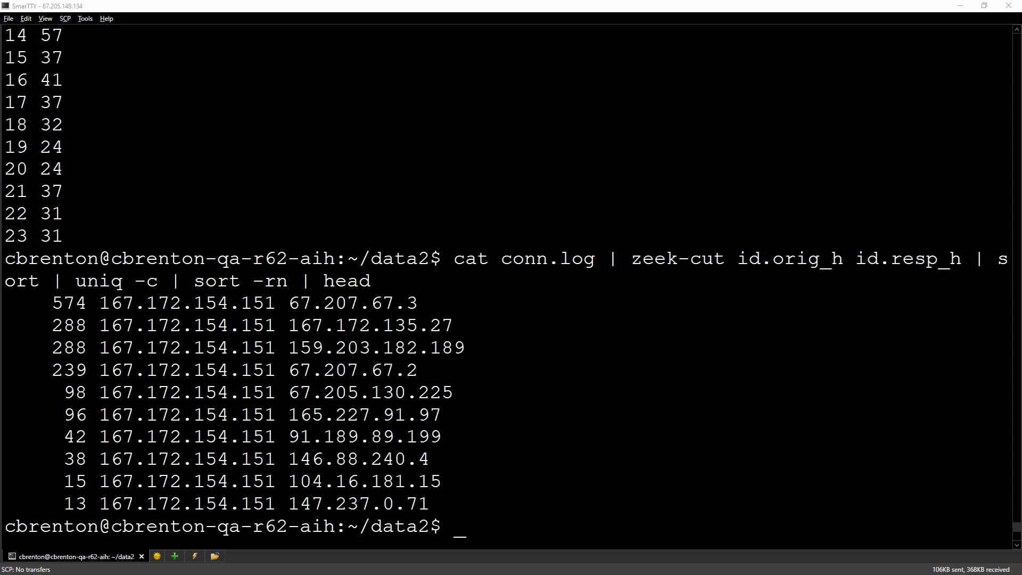
{"action": "right_click", "coordinate": [548, 456]}
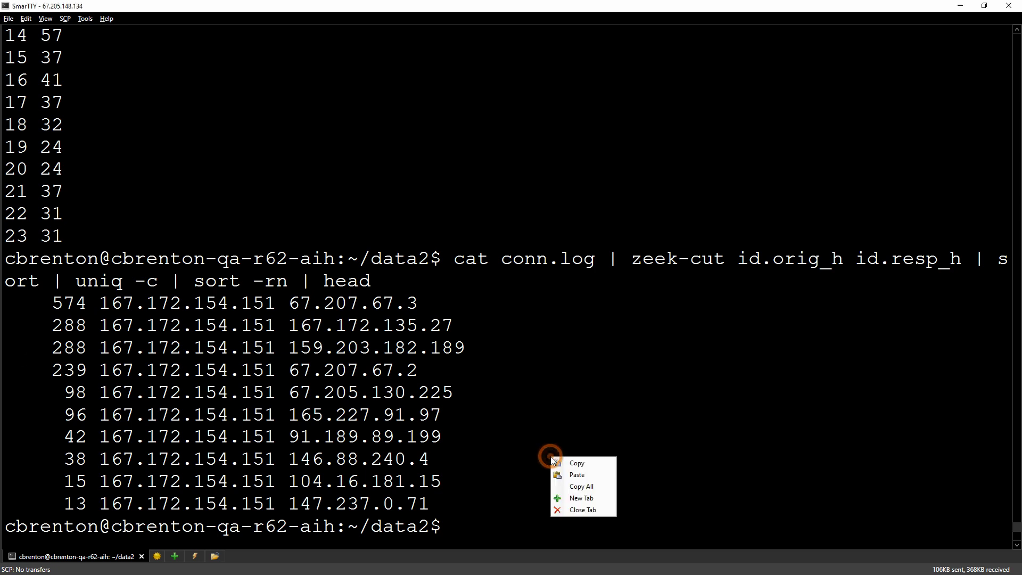
{"action": "left_click", "coordinate": [569, 470]}
{"action": "key", "text": "Return"}
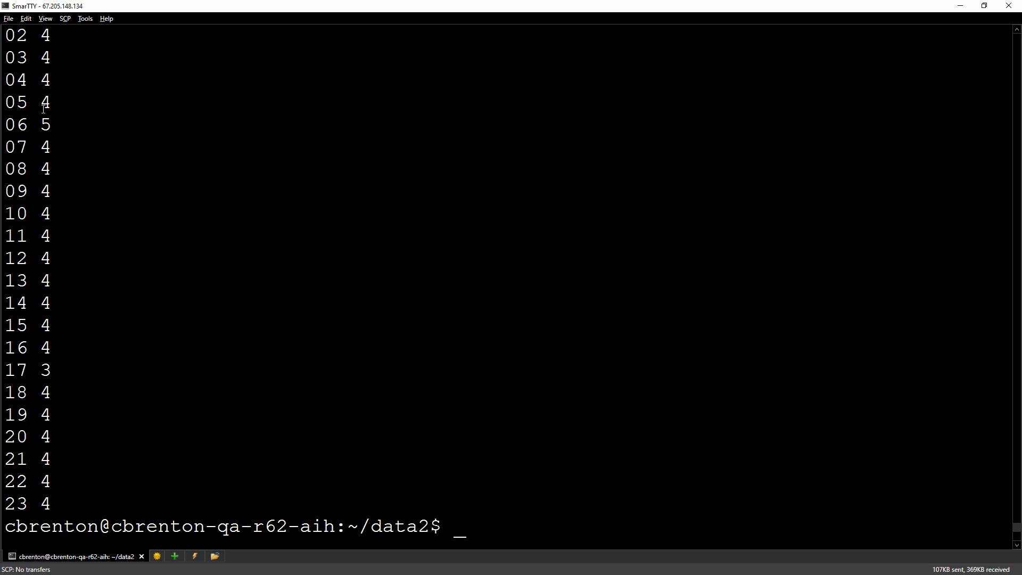
{"action": "double_click", "coordinate": [45, 125]}
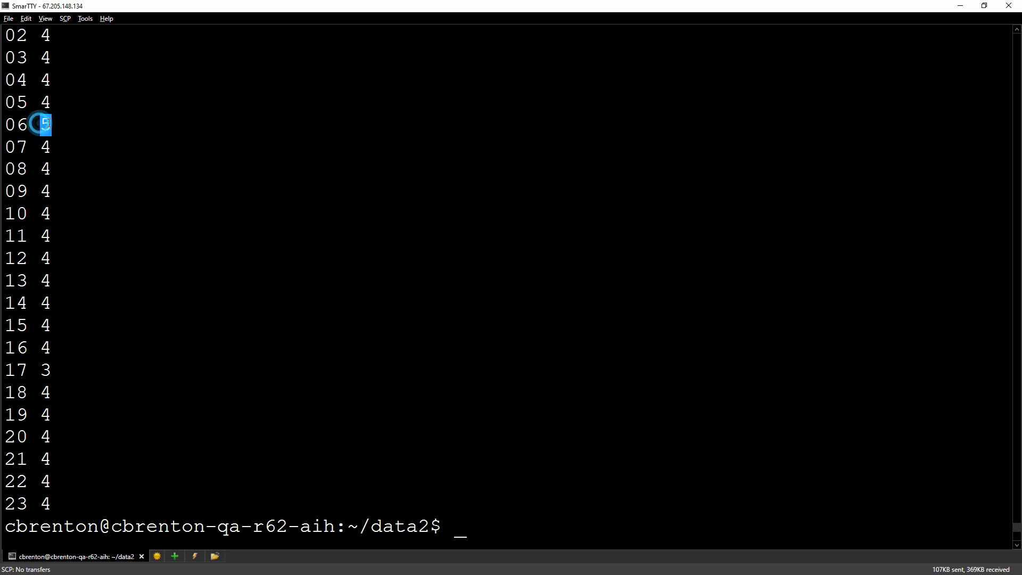
{"action": "double_click", "coordinate": [46, 369]}
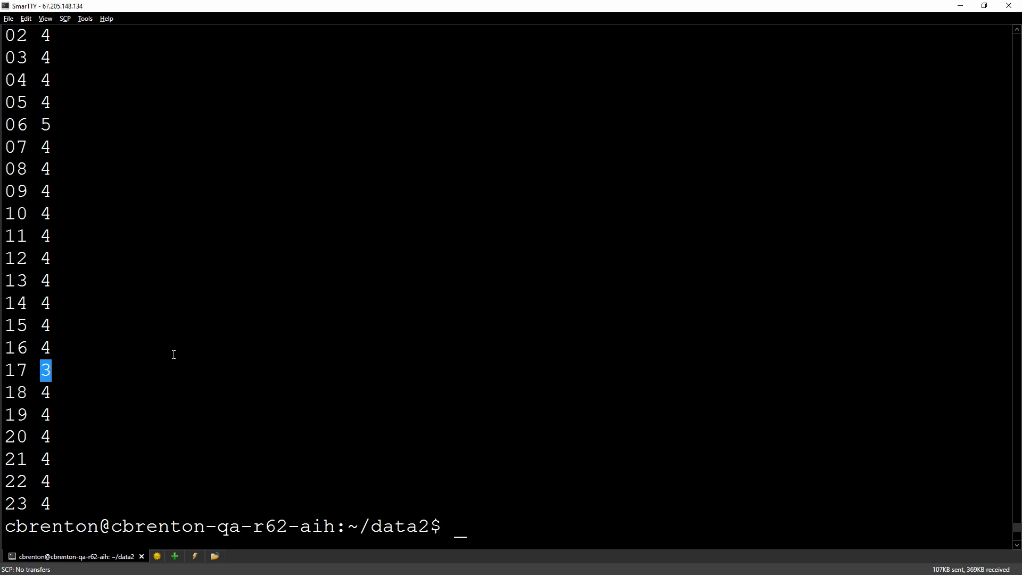
Step: Rerun the IP-pair connection counting pipeline to list the ten busiest pairs again
{"action": "left_click", "coordinate": [433, 407]}
{"action": "type", "text": "beacon-data 167.172.154.151 165.227.91.97"}
{"action": "key", "text": "Up"}
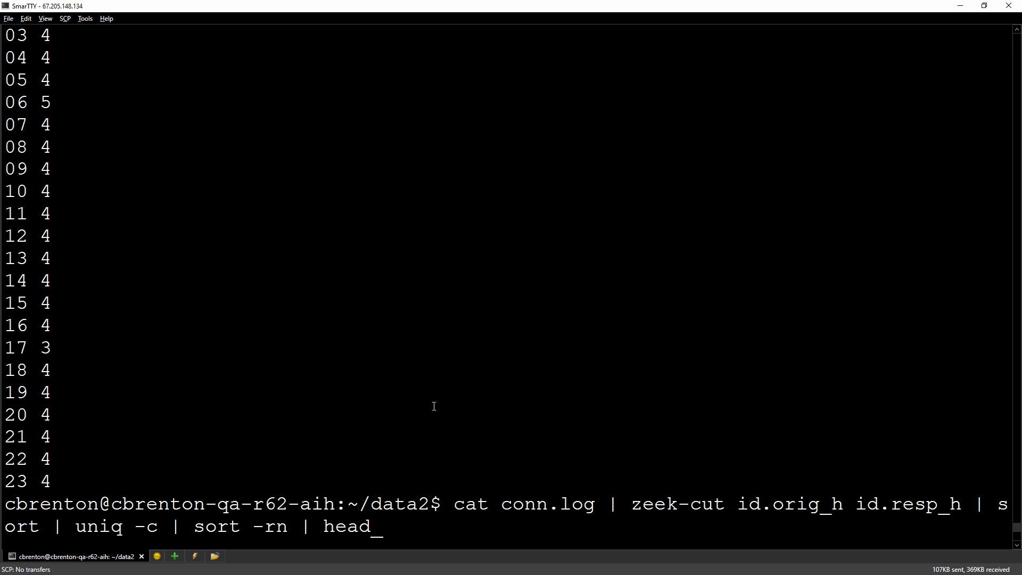
{"action": "key", "text": "Return"}
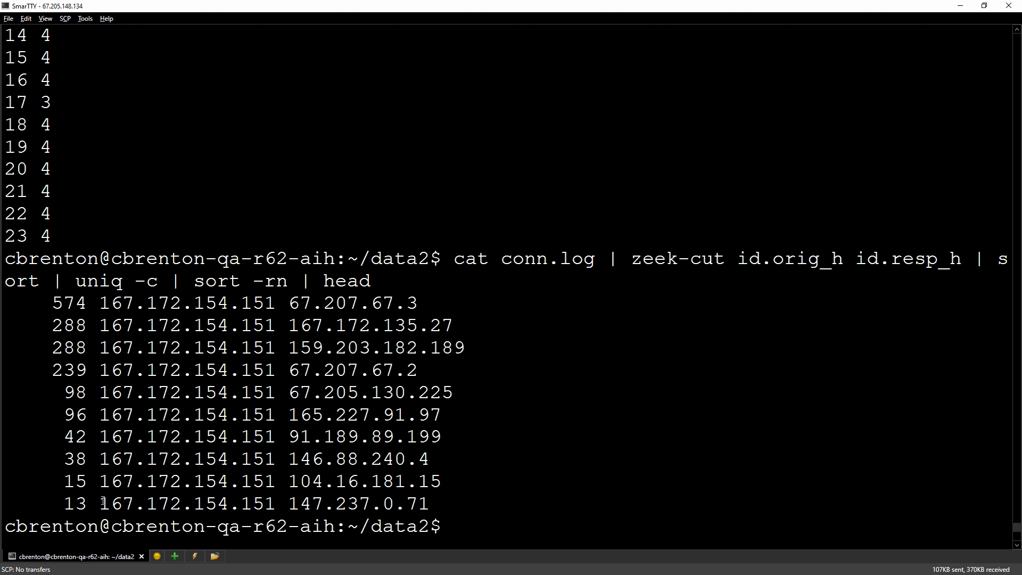
Step: Run beacon-data on the last listed pair, 167.172.154.151 to 147.237.0.71
{"action": "left_click", "coordinate": [562, 491]}
{"action": "type", "text": "beac"}
{"action": "key", "text": "Tab"}
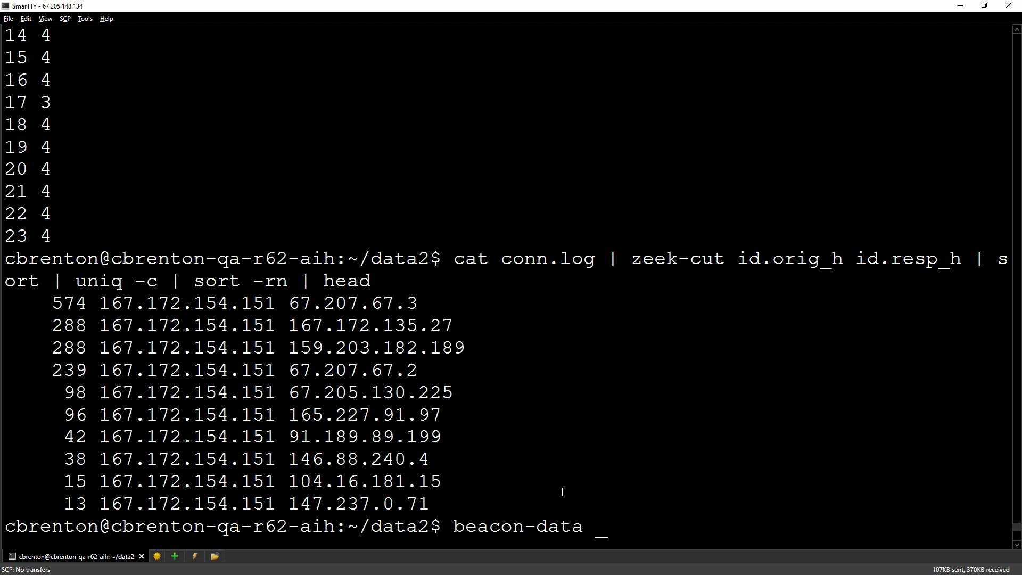
{"action": "left_click_drag", "start_coordinate": [102, 503], "coordinate": [429, 503]}
{"action": "right_click", "coordinate": [415, 505]}
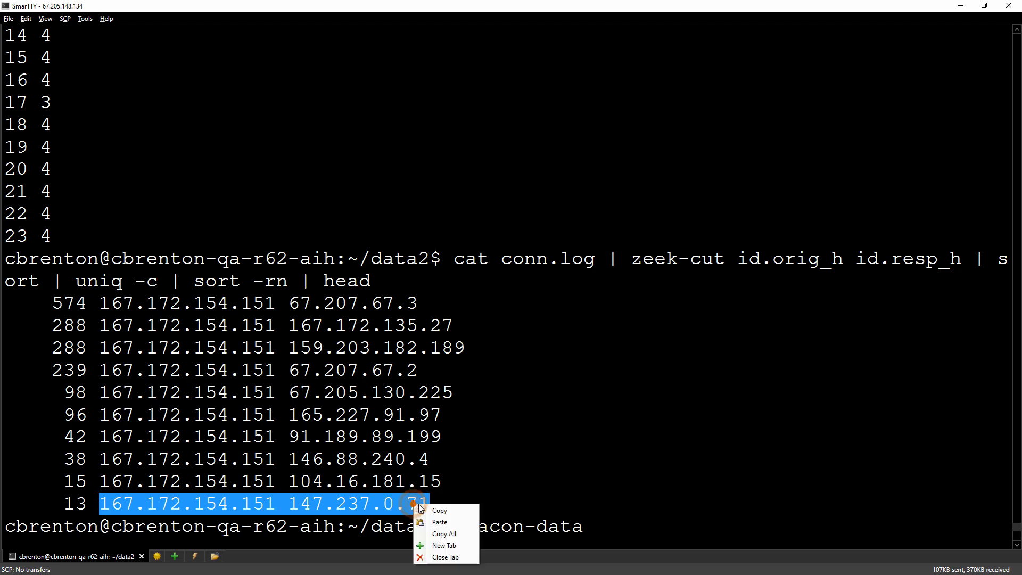
{"action": "left_click", "coordinate": [429, 516]}
{"action": "right_click", "coordinate": [645, 514]}
{"action": "left_click", "coordinate": [665, 533]}
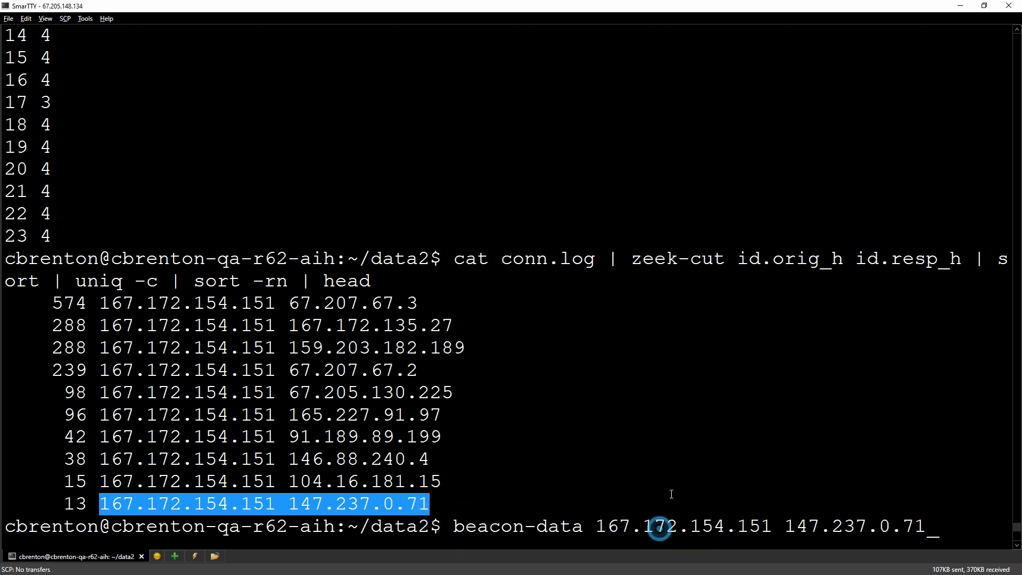
{"action": "key", "text": "Return"}
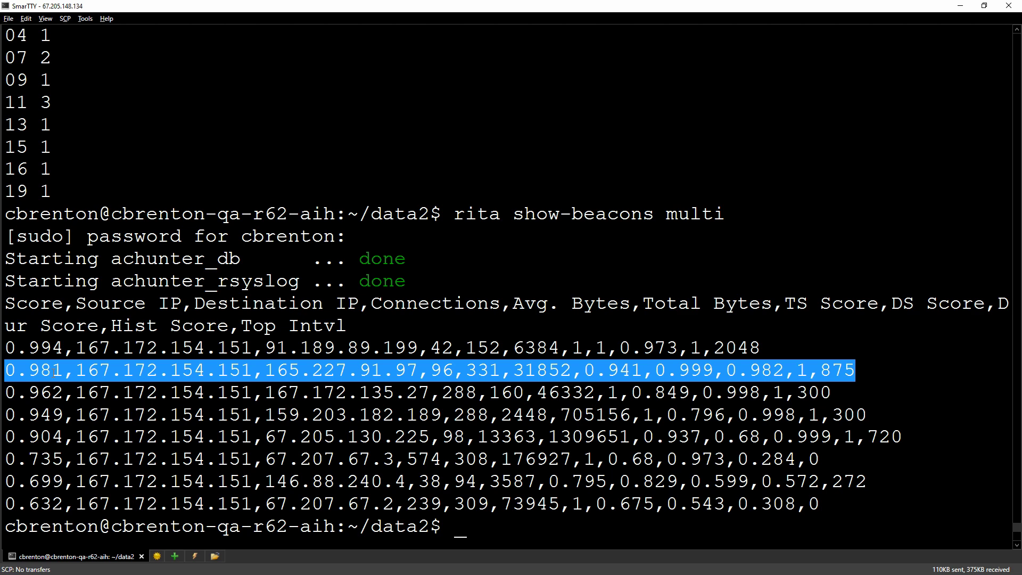
Step: Highlight the sixth-ranked 0.735 row for the 67.207.67.3 pair in show-beacons
{"action": "left_click_drag", "start_coordinate": [7, 461], "coordinate": [848, 460]}
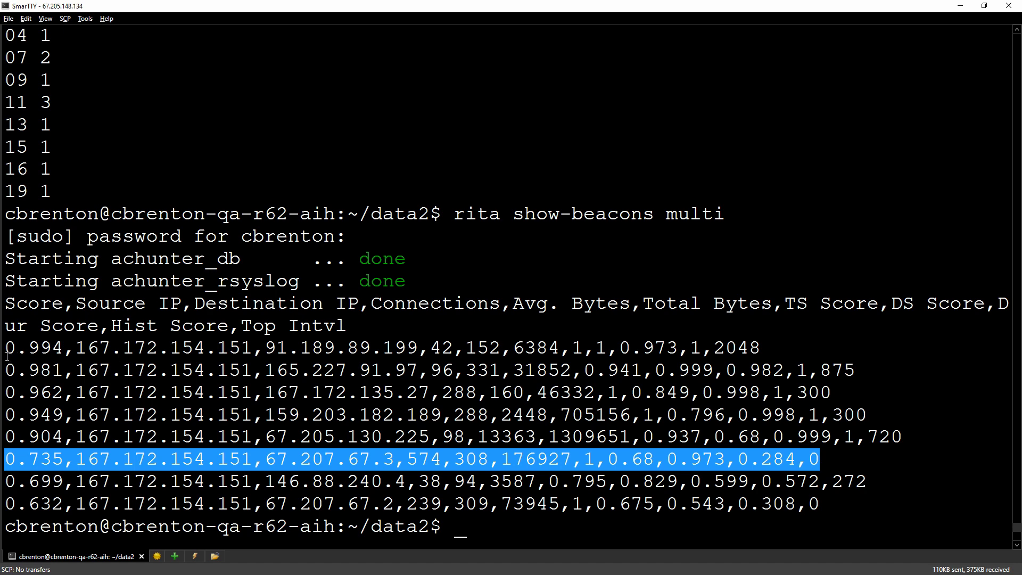
{"action": "left_click_drag", "start_coordinate": [7, 368], "coordinate": [899, 370]}
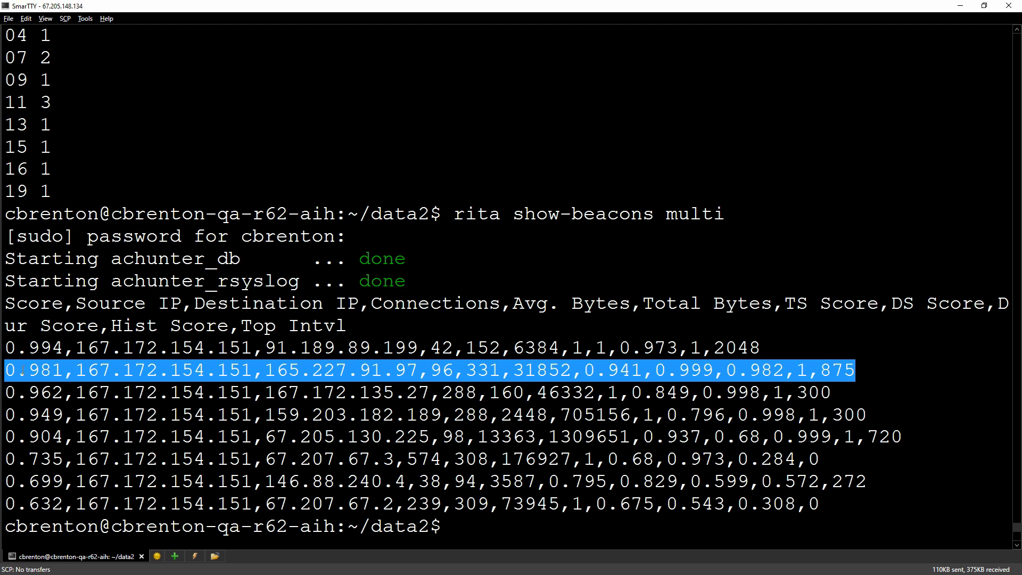
{"action": "left_click_drag", "start_coordinate": [22, 371], "coordinate": [454, 371]}
{"action": "left_click", "coordinate": [434, 371]}
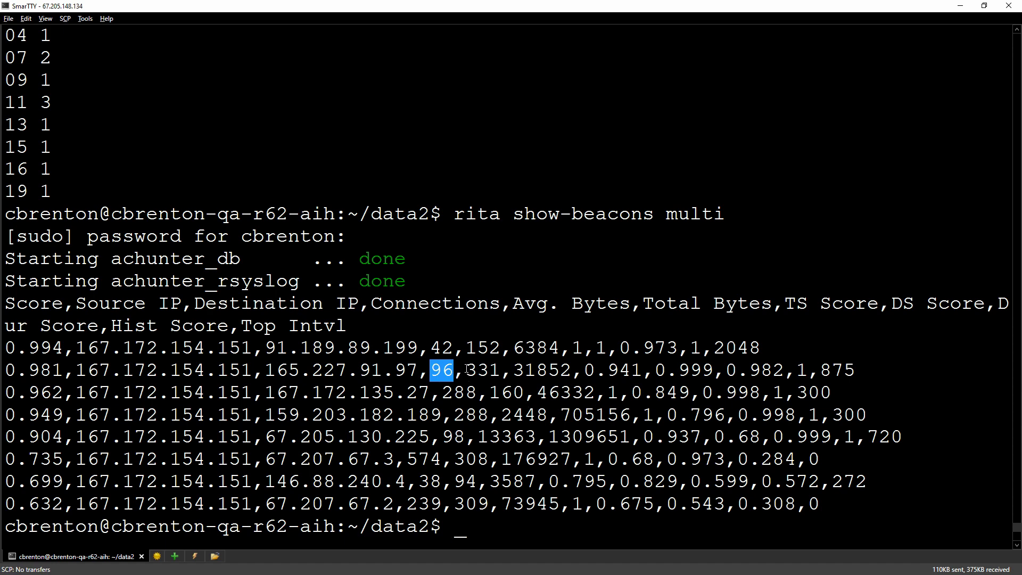
{"action": "left_click_drag", "start_coordinate": [467, 376], "coordinate": [502, 381]}
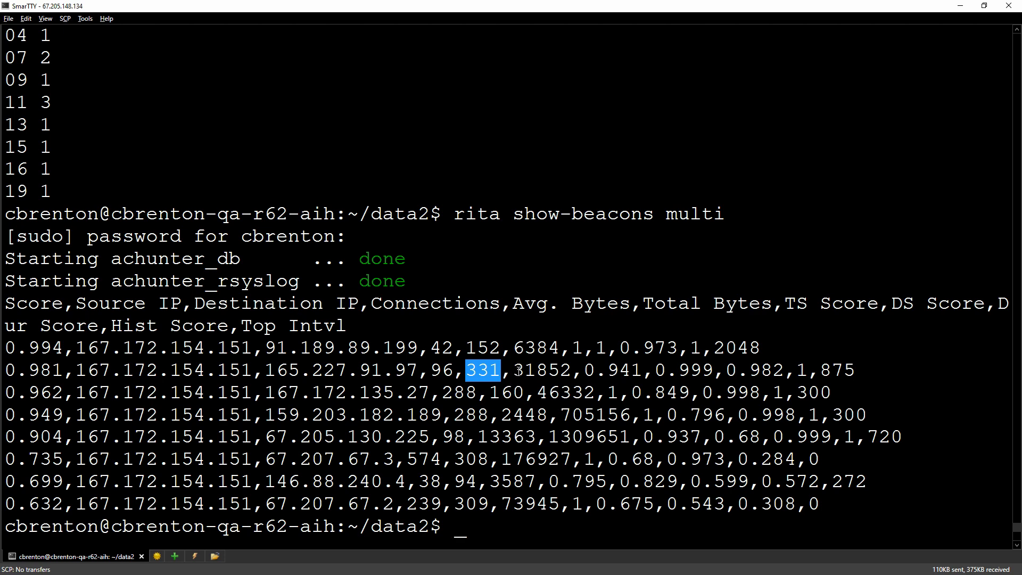
{"action": "left_click_drag", "start_coordinate": [513, 371], "coordinate": [572, 371]}
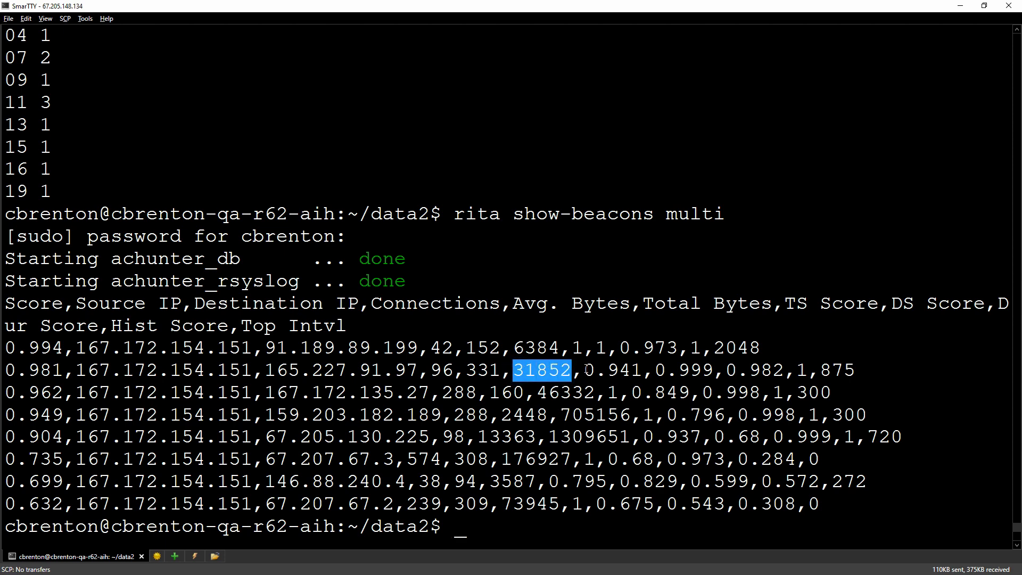
{"action": "left_click_drag", "start_coordinate": [586, 369], "coordinate": [866, 363]}
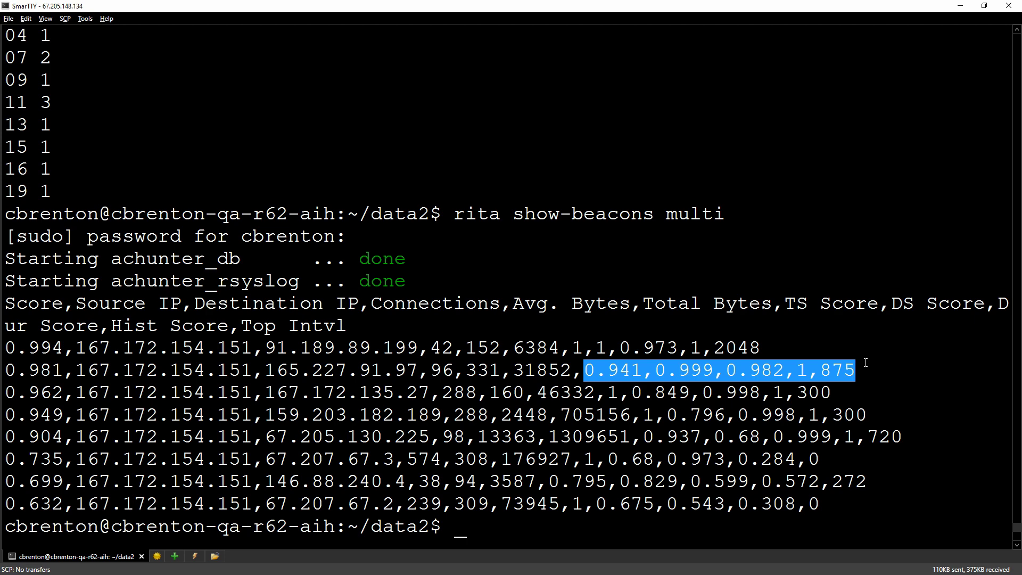
{"action": "left_click", "coordinate": [478, 420]}
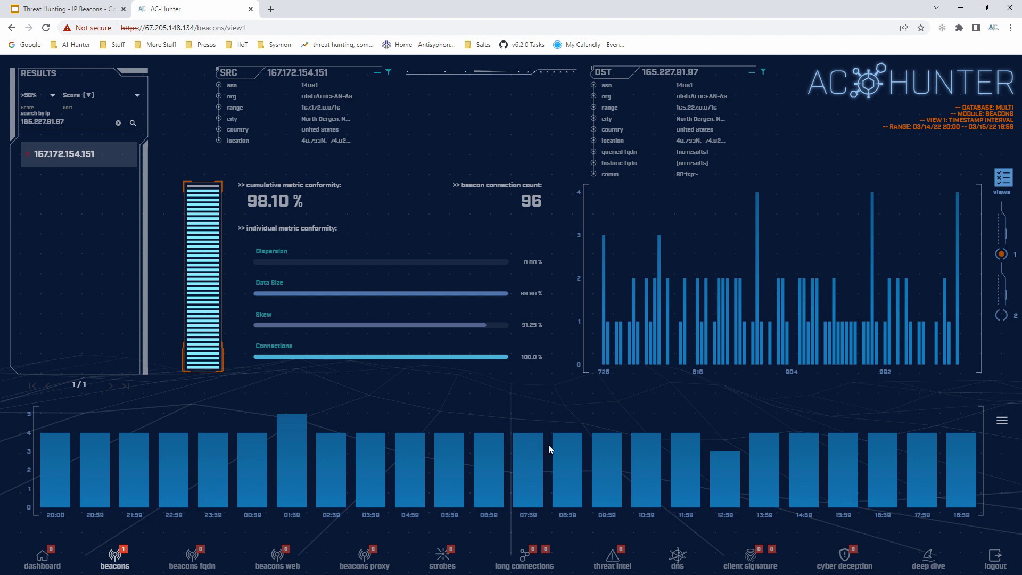
Step: Switch the 165.227.91.97 connection timeline to a finer interval, then back to hourly bars
{"action": "left_click", "coordinate": [991, 419]}
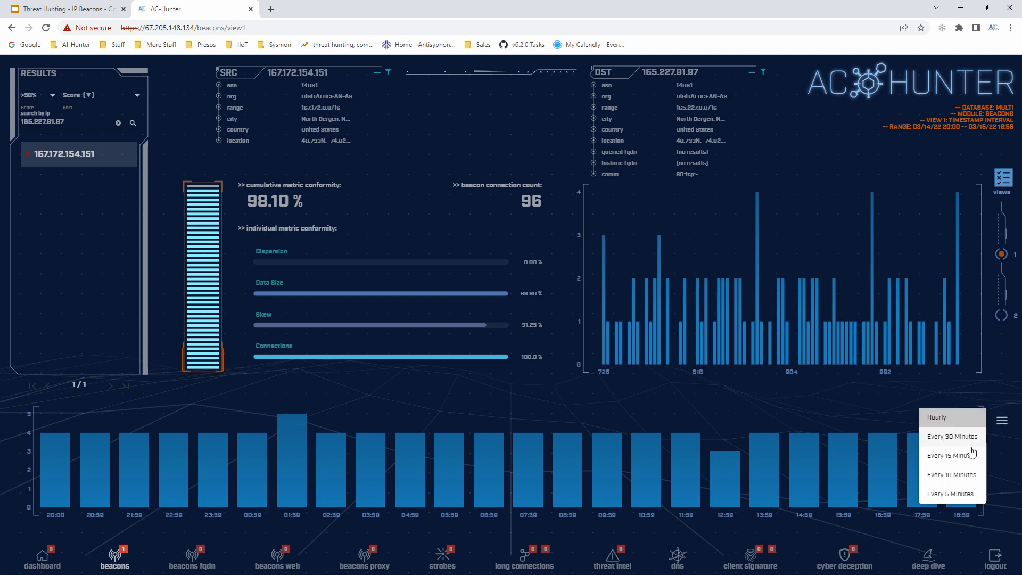
{"action": "left_click", "coordinate": [962, 458]}
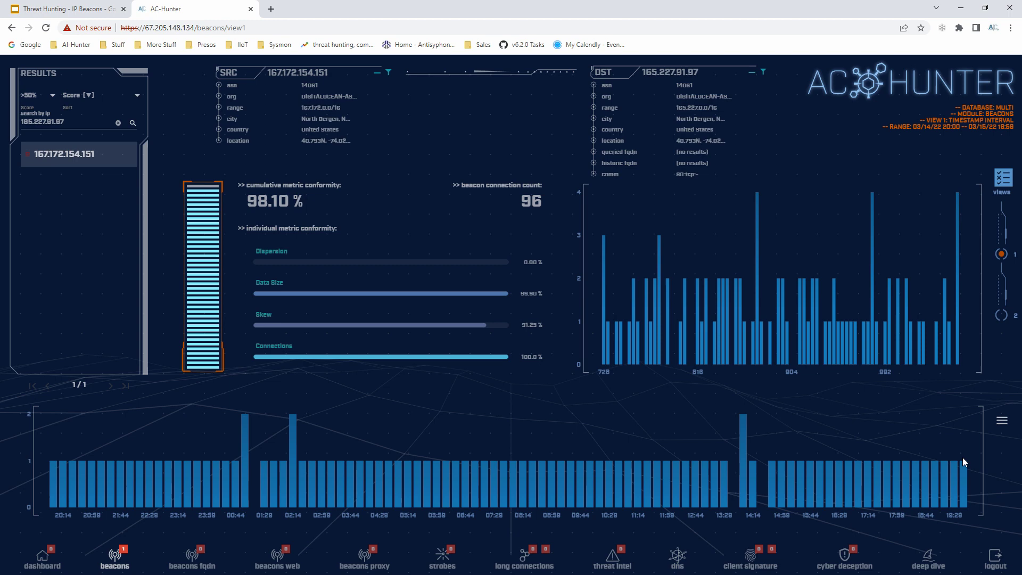
{"action": "left_click", "coordinate": [1001, 423]}
{"action": "left_click", "coordinate": [941, 421]}
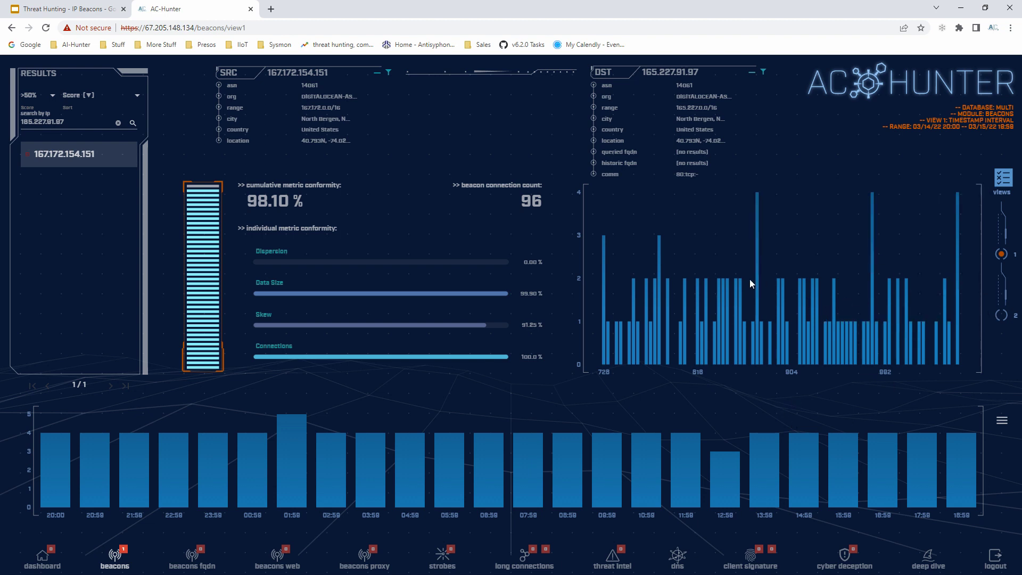
{"action": "mouse_move", "coordinate": [604, 355]}
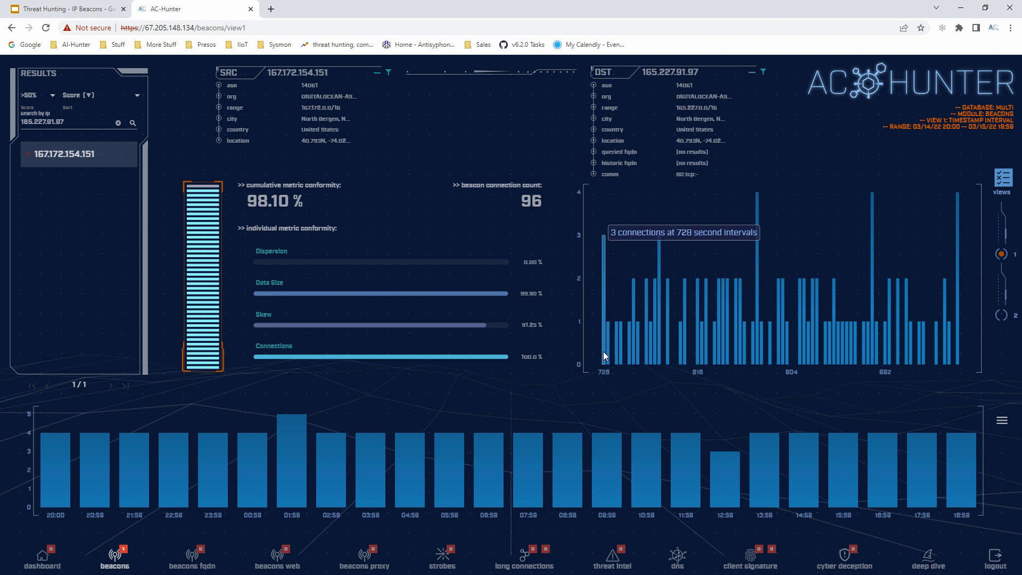
{"action": "mouse_move", "coordinate": [958, 363]}
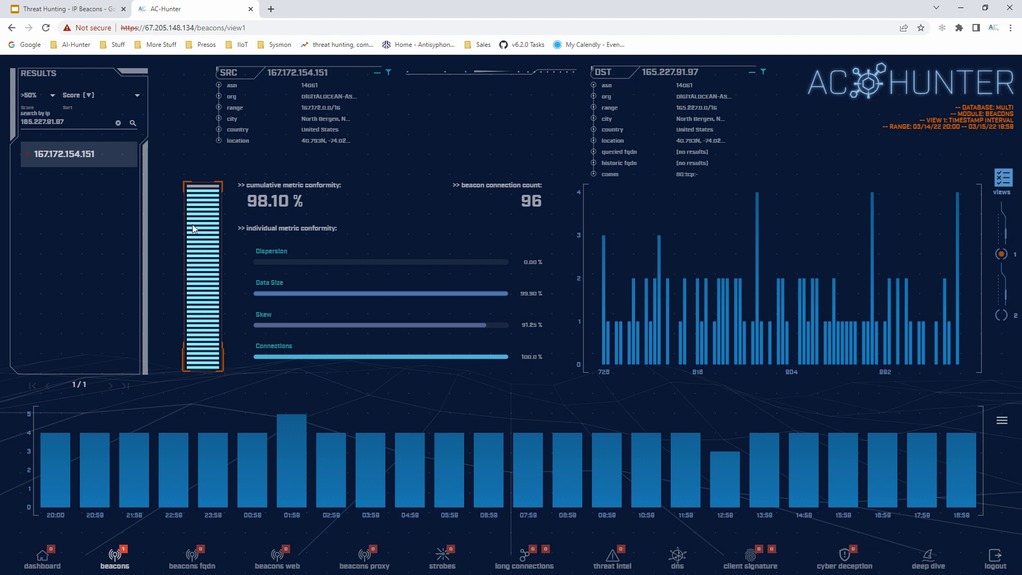
Step: Clear the IP search and open the 67.207.67.2 pair scoring 63.20% over 239 connections
{"action": "left_click", "coordinate": [117, 123]}
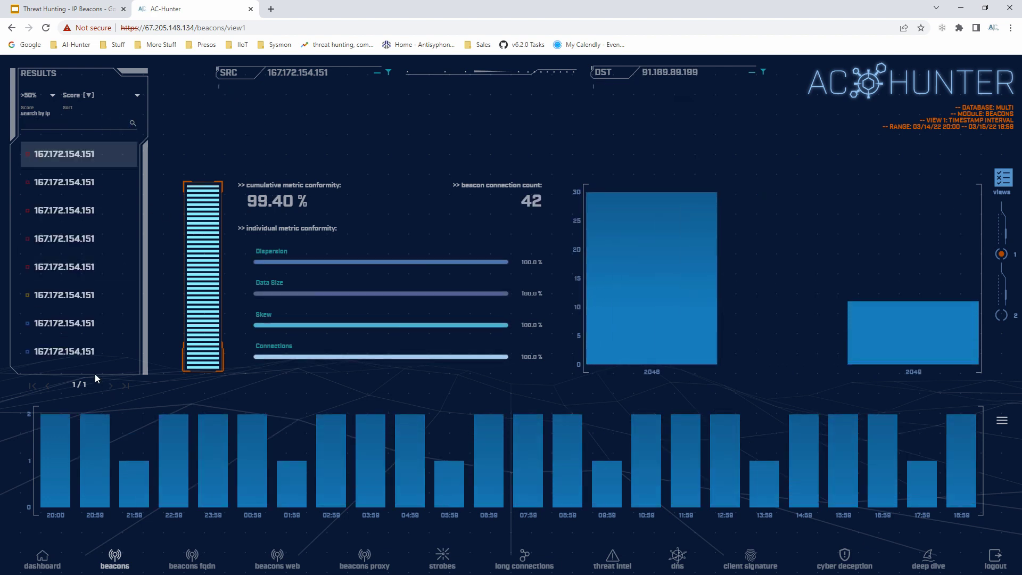
{"action": "left_click", "coordinate": [81, 352]}
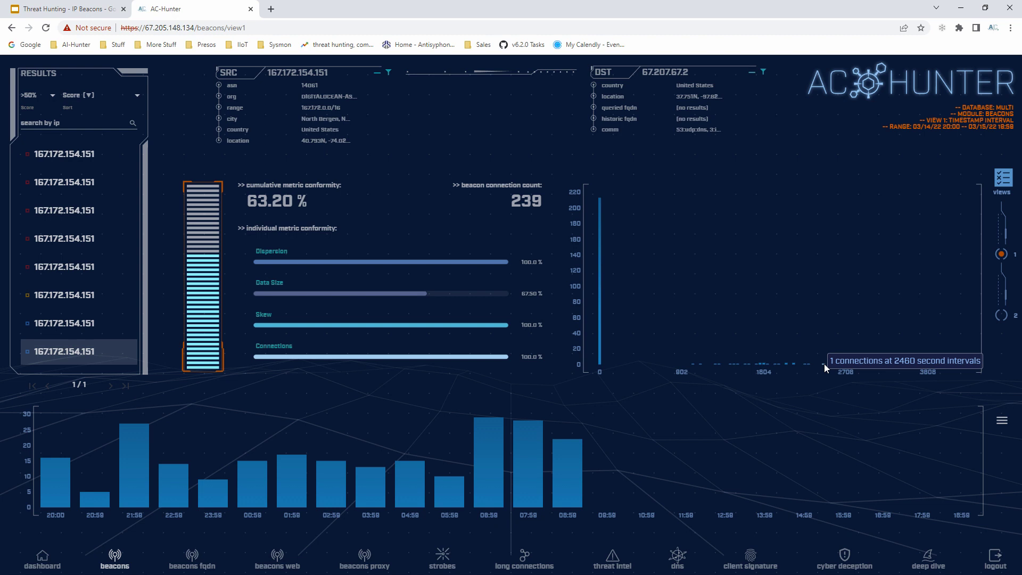
Step: Open the 165.227.91.97 beacon showing 98.10% conformity across 96 connections
{"action": "left_click", "coordinate": [65, 190]}
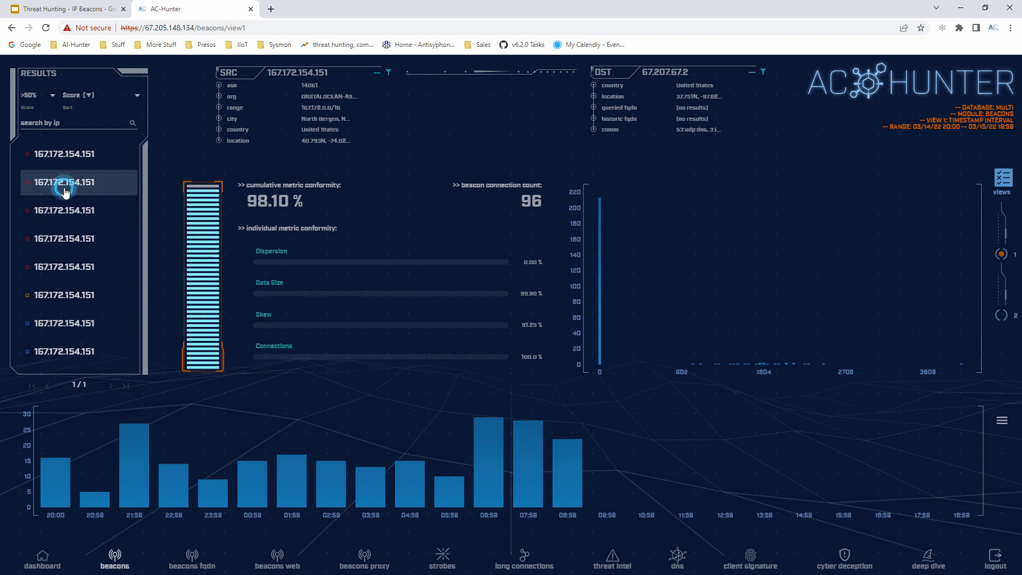